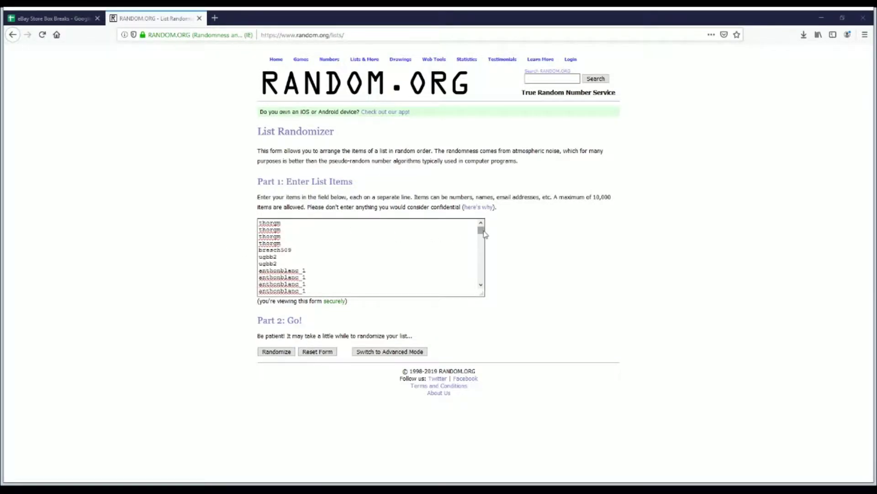
- Shuffle the 142 buyer names into random order twice on RANDOM.ORG
left_click_drag(484, 233, 464, 298)
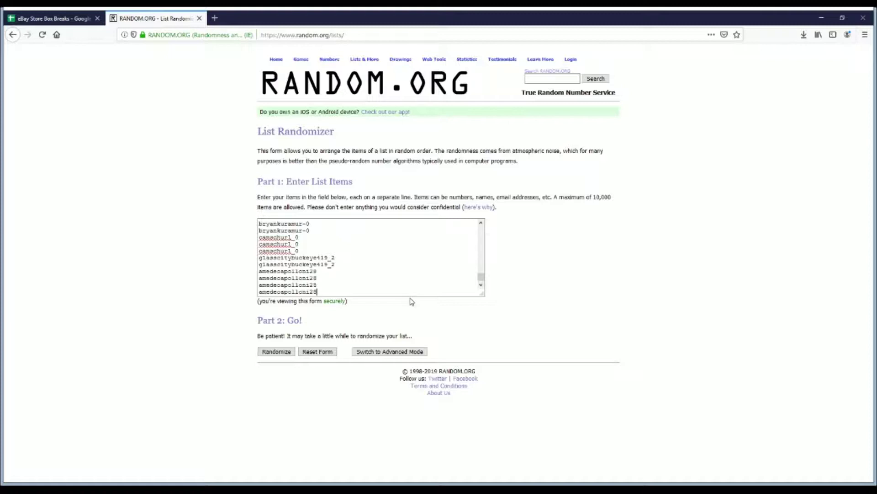
left_click_drag(481, 277, 483, 225)
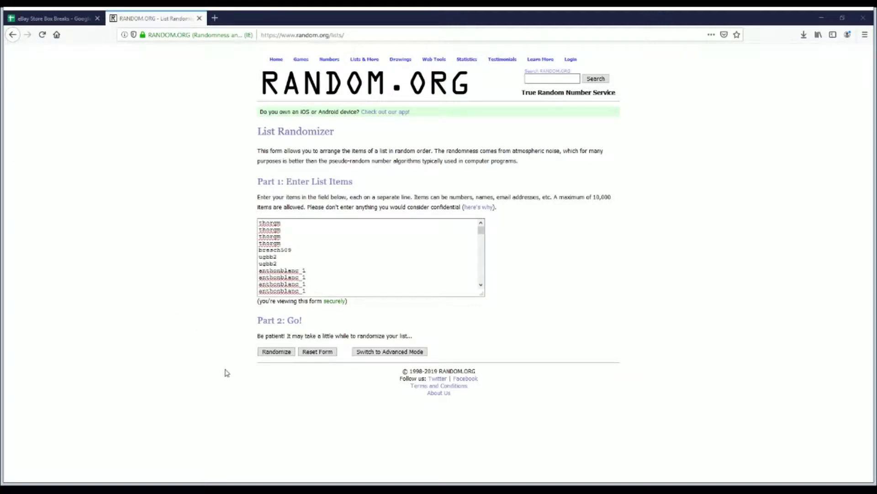
left_click(277, 352)
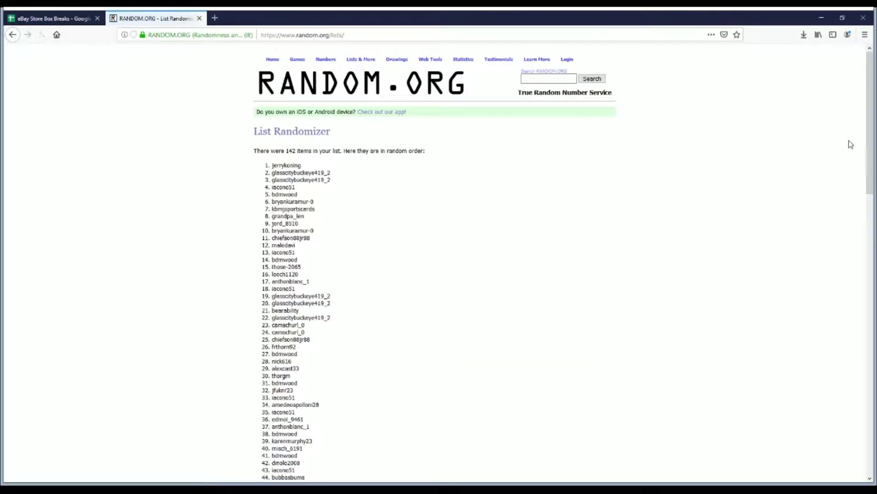
left_click_drag(870, 115, 857, 368)
scroll(854, 393, "down", 3)
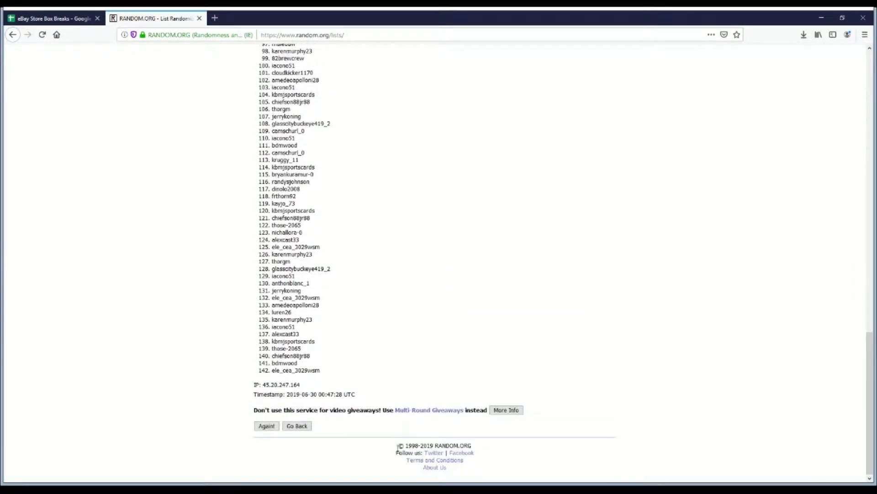
left_click(276, 429)
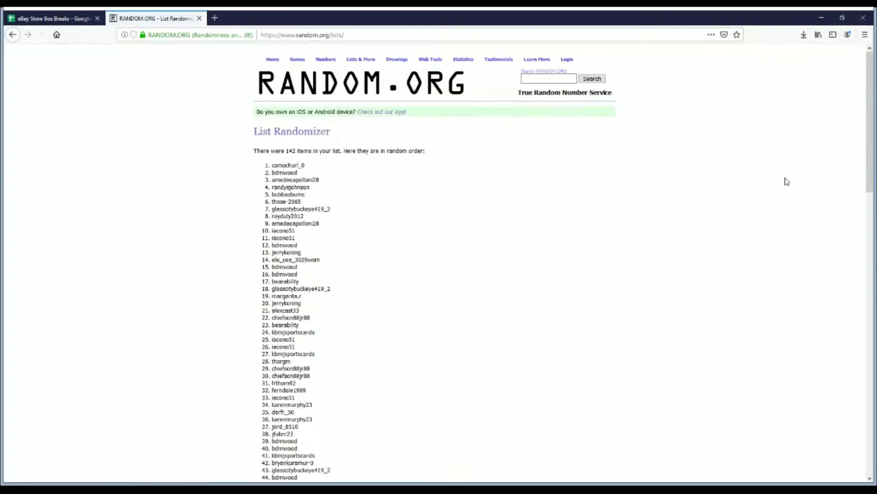
- Shuffle the list three more times and select the entire final randomized result
left_click_drag(869, 133, 839, 431)
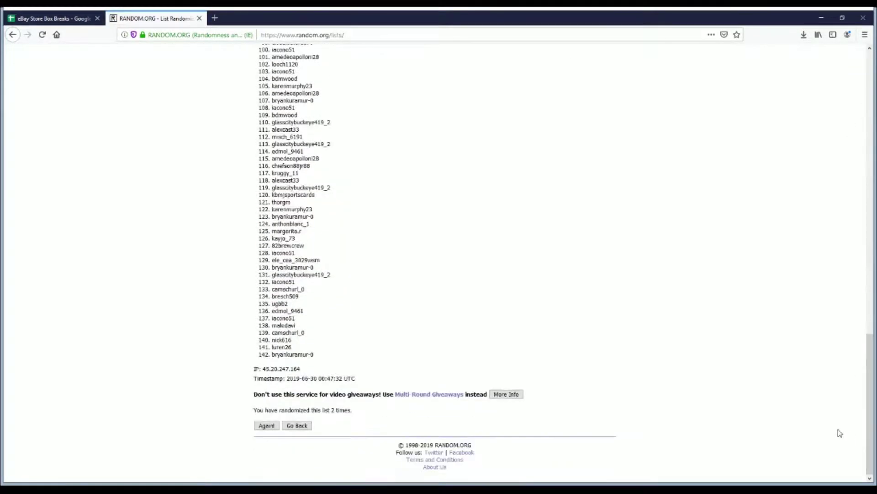
left_click(264, 426)
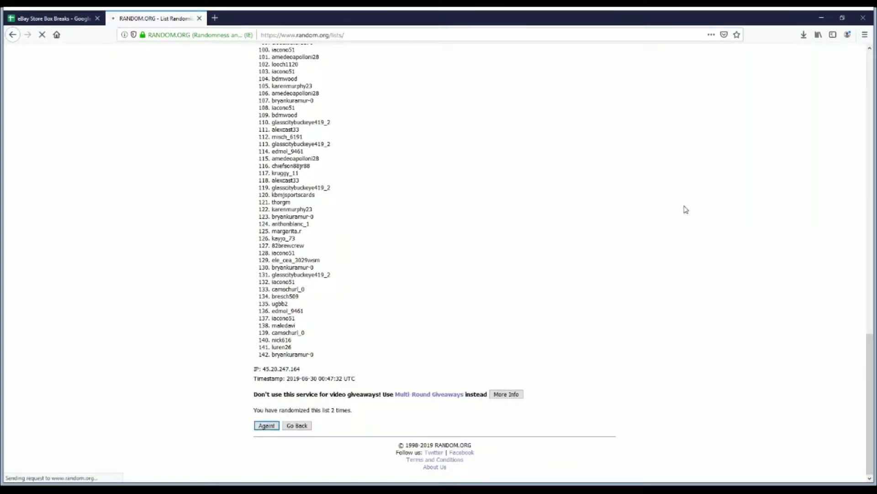
left_click_drag(867, 114, 850, 439)
left_click(267, 425)
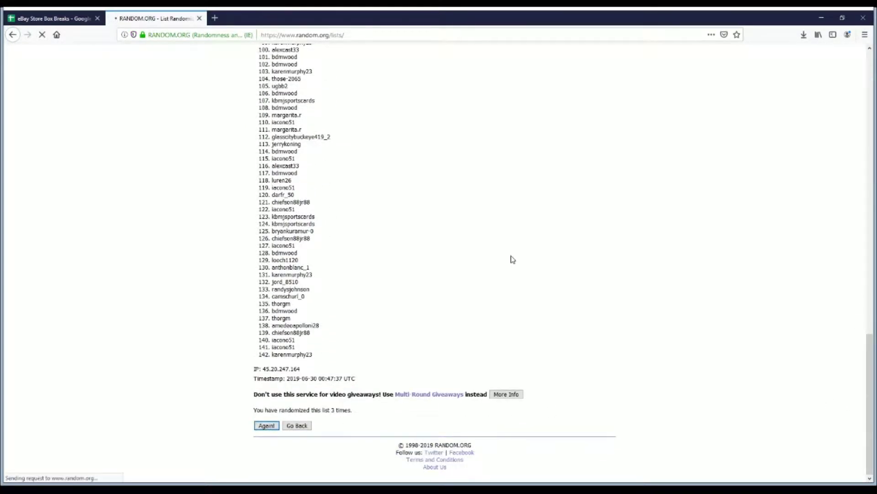
left_click_drag(867, 122, 849, 425)
left_click(266, 426)
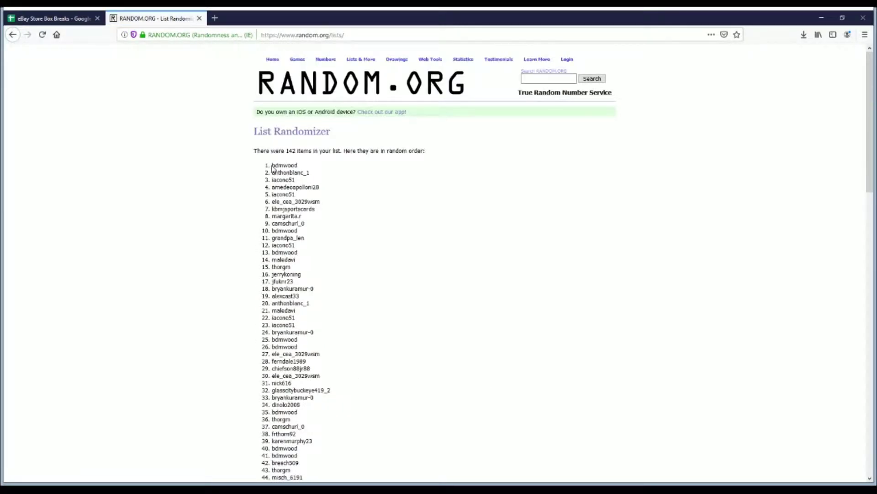
left_click_drag(273, 166, 329, 356)
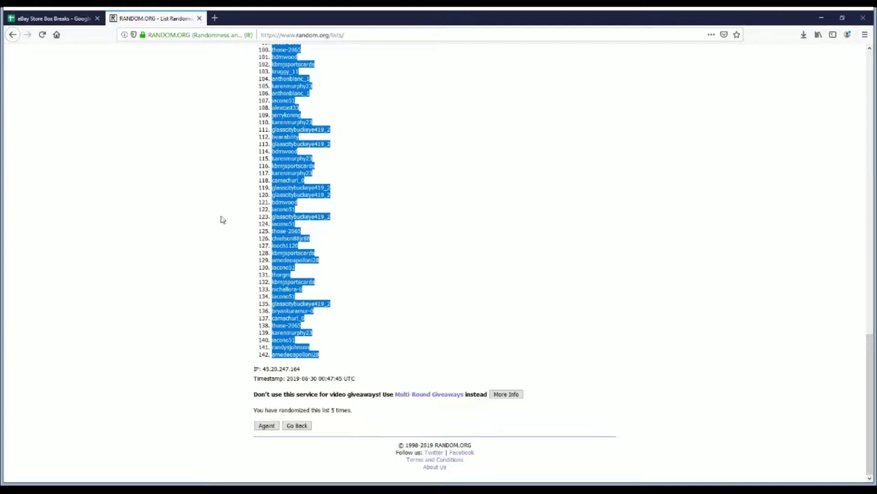
- Paste the randomized usernames into the Buyer column from C3, formatted 18-point bold
left_click(70, 19)
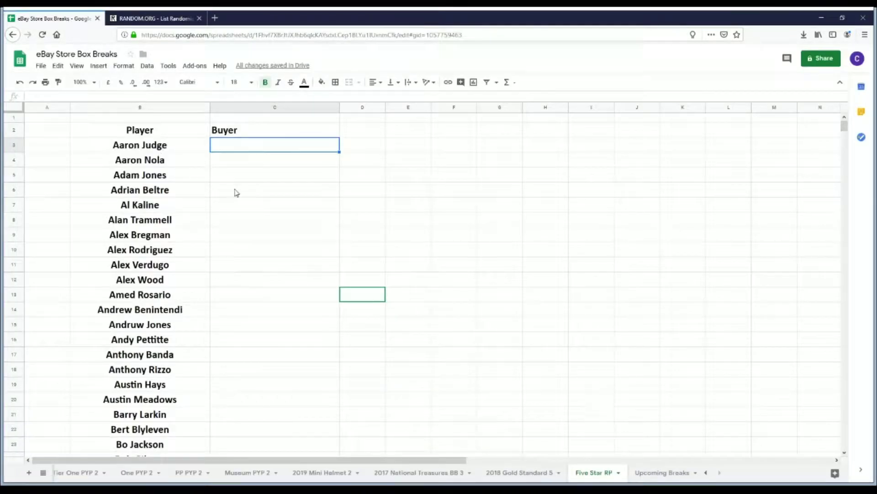
key("ctrl+v")
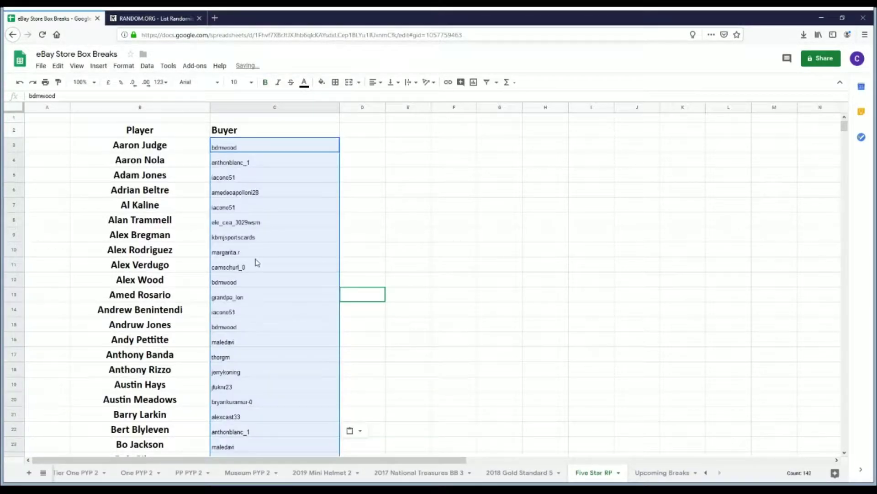
left_click(251, 82)
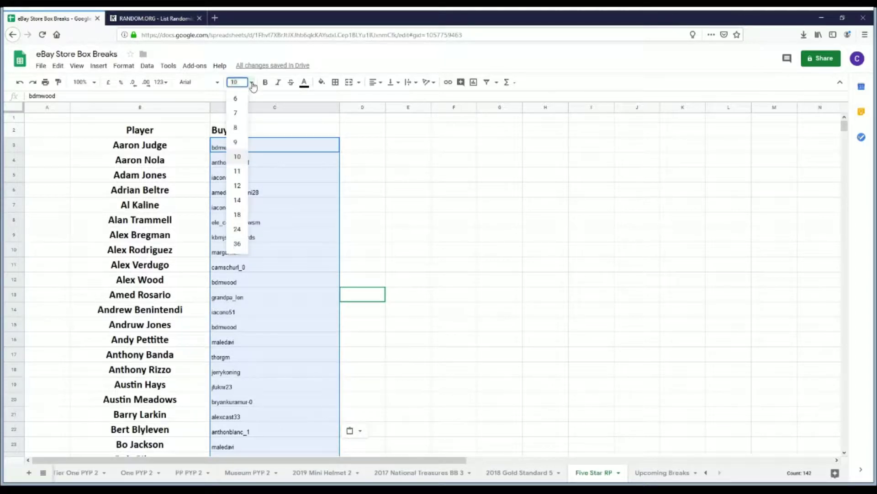
left_click(238, 215)
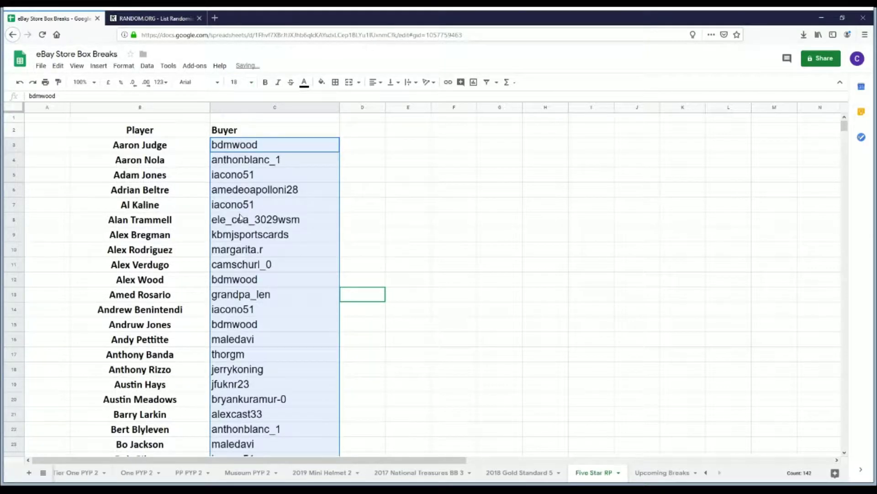
left_click(265, 83)
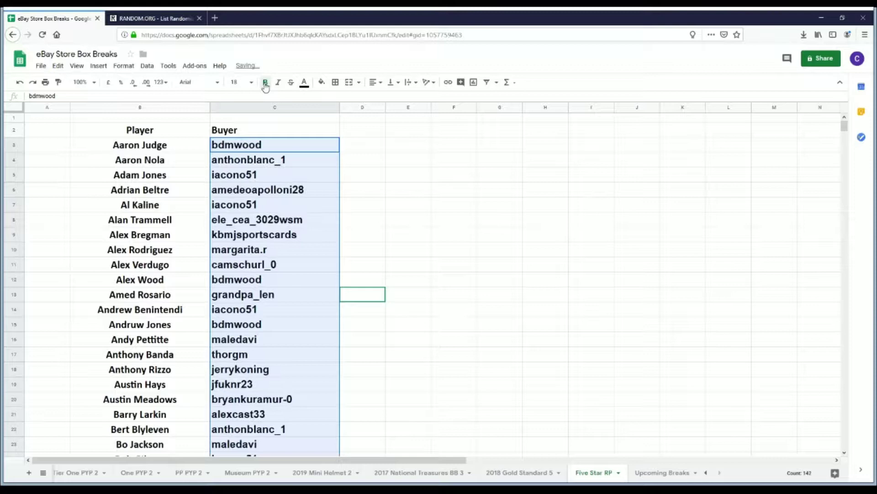
left_click(359, 224)
- Scroll through rows 3–144 to check every player now has a buyer
scroll(347, 307, "down", 10)
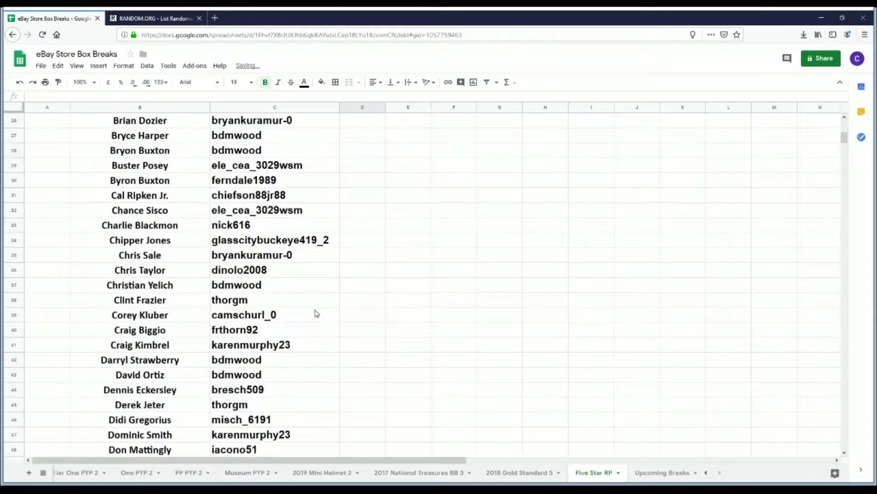
scroll(306, 318, "down", 2)
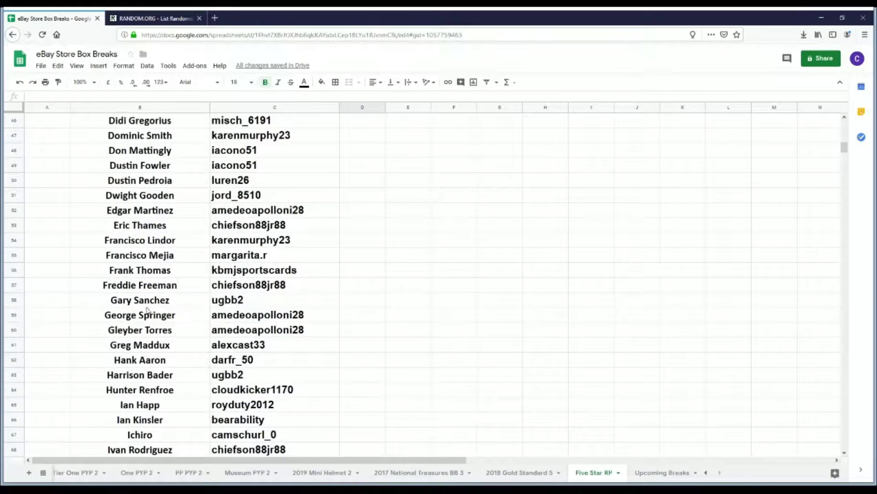
scroll(306, 297, "down", 2)
scroll(311, 296, "down", 10)
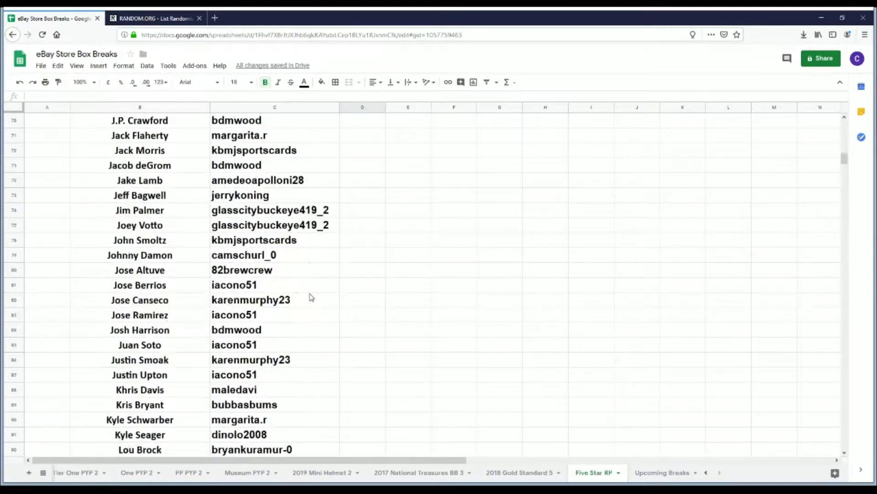
scroll(312, 296, "down", 12)
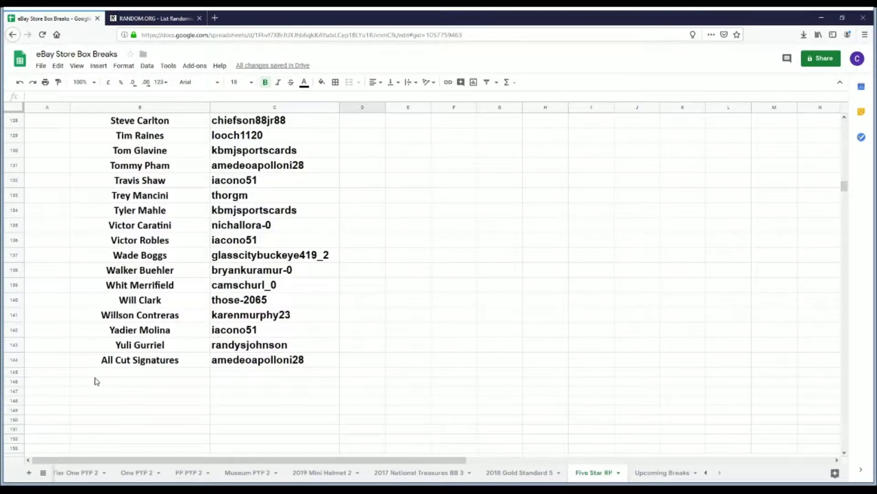
left_click(368, 303)
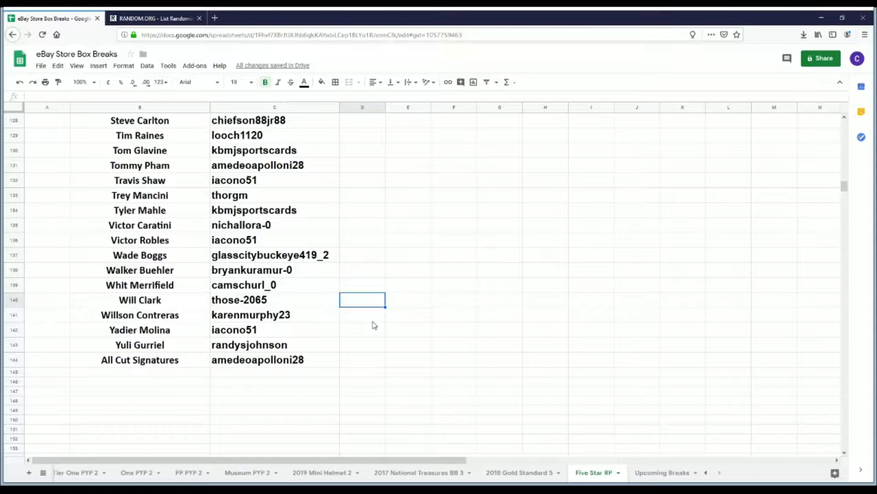
scroll(374, 324, "up", 7)
scroll(375, 325, "up", 20)
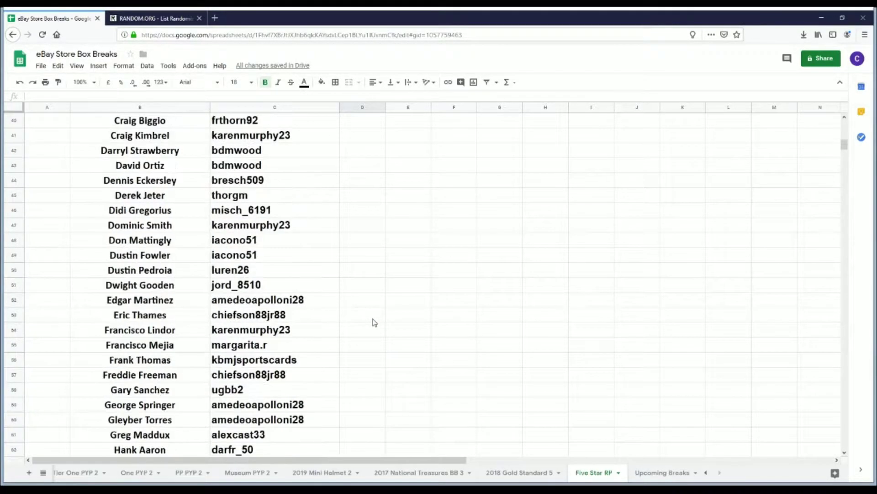
scroll(374, 321, "up", 8)
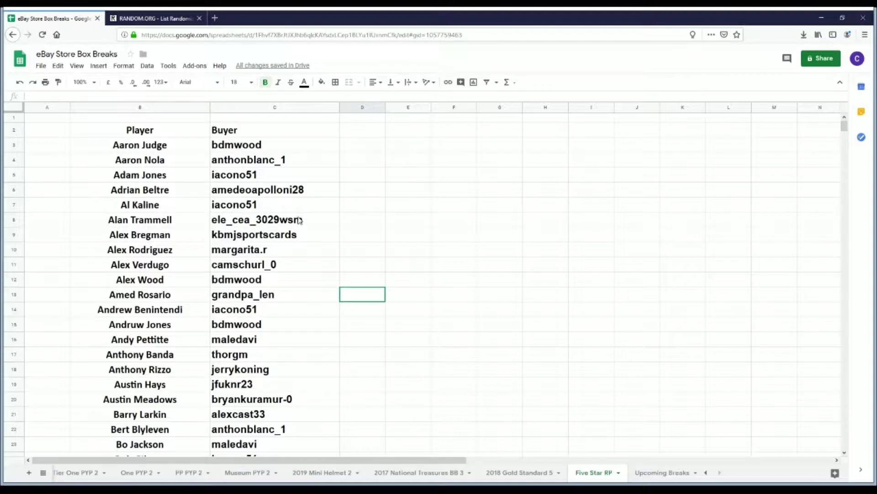
- Widen column F and copy the Player and Buyer list in B2:C144
left_click_drag(477, 108, 615, 118)
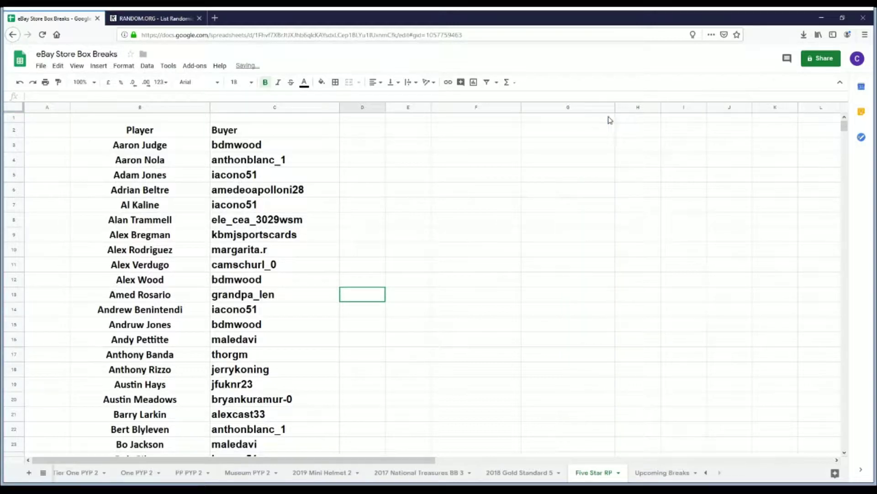
left_click_drag(521, 107, 545, 118)
left_click(179, 133)
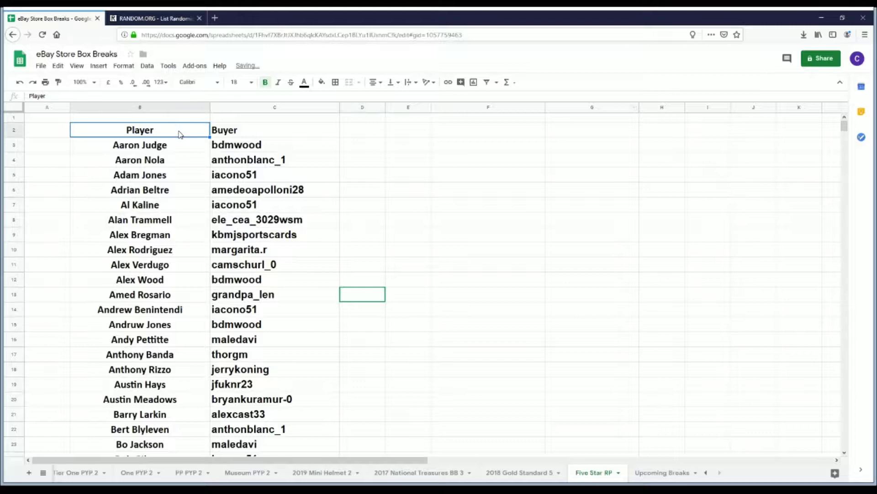
key("shift+Right")
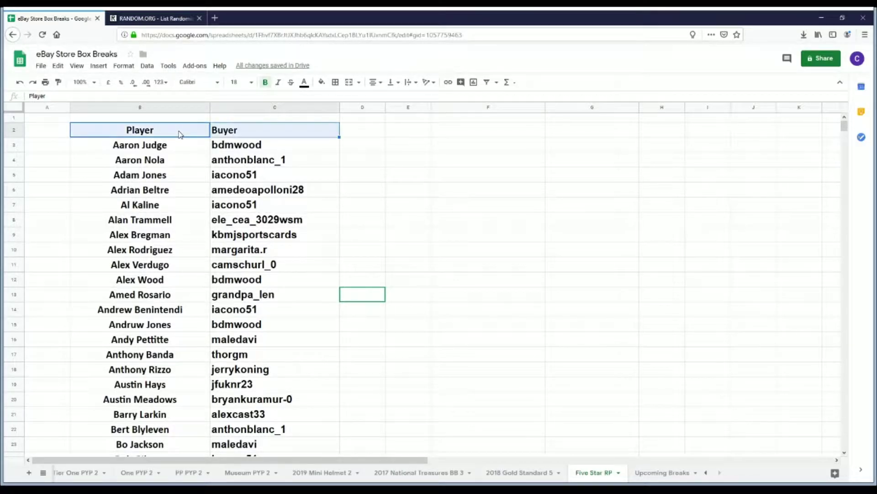
key("shift+Page_Down")
key("shift+Page_Down")
key("shift+Page_Down")
key("shift+Page_Down")
key("shift+Page_Down")
key("shift+Page_Down")
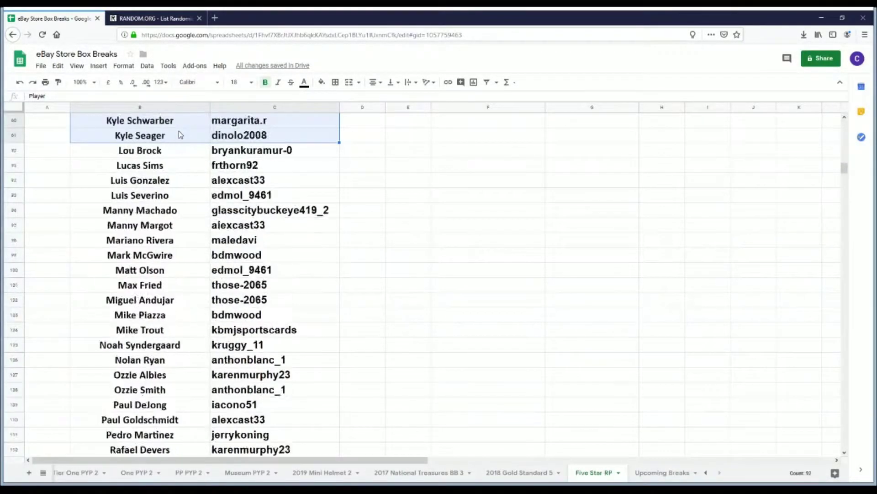
key("shift+Down")
key("shift+Down")
key("shift+Down")
key("shift+Down")
key("shift+Down")
key("shift+Down")
key("shift+Down")
key("shift+Down")
key("shift+Down")
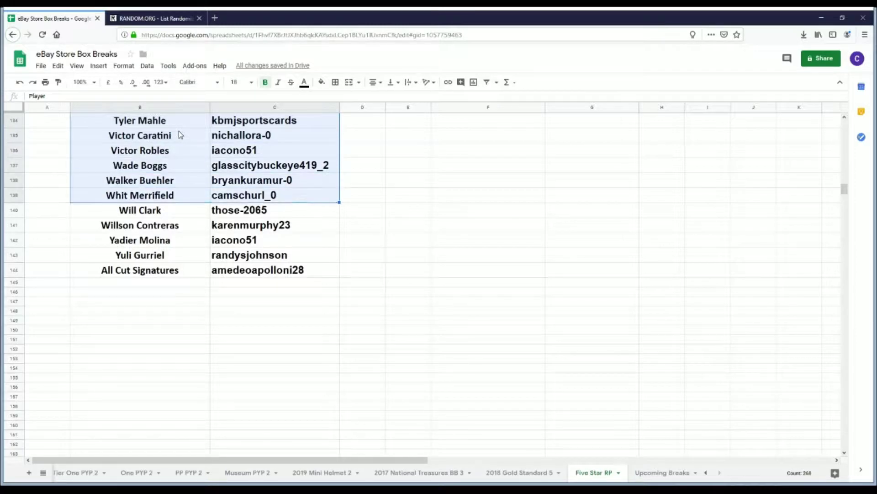
key("ctrl+c")
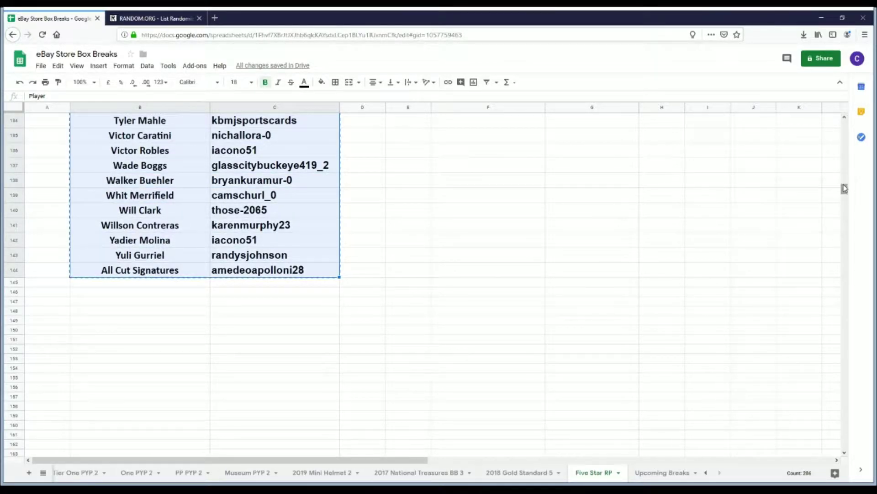
- Paste the list at F2 and widen columns F and G to fit the names
left_click_drag(845, 185, 844, 123)
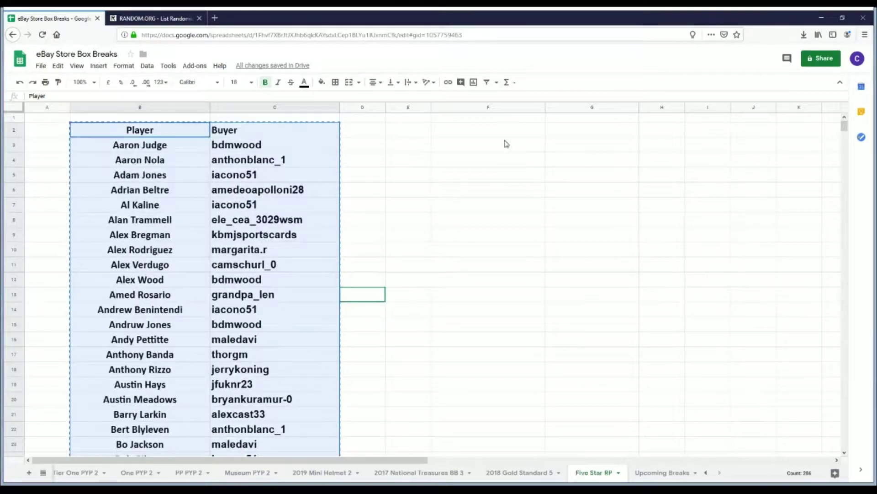
left_click(474, 133)
key("ctrl+v")
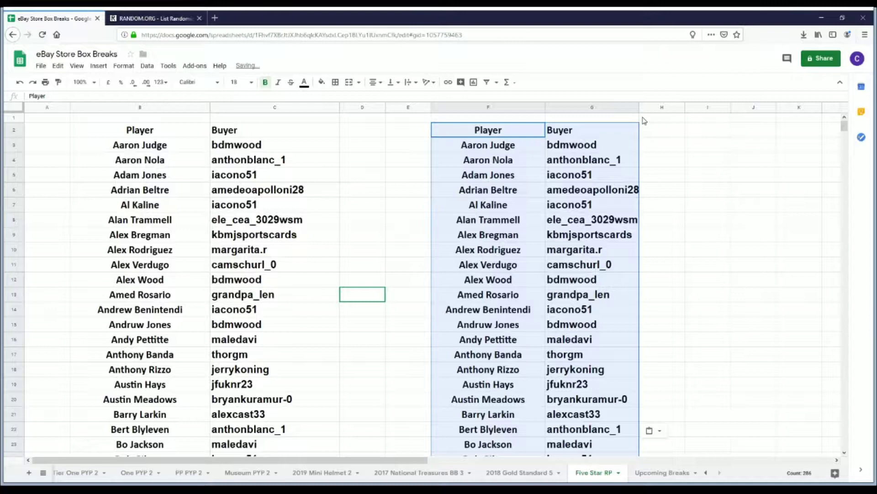
left_click_drag(640, 109, 679, 113)
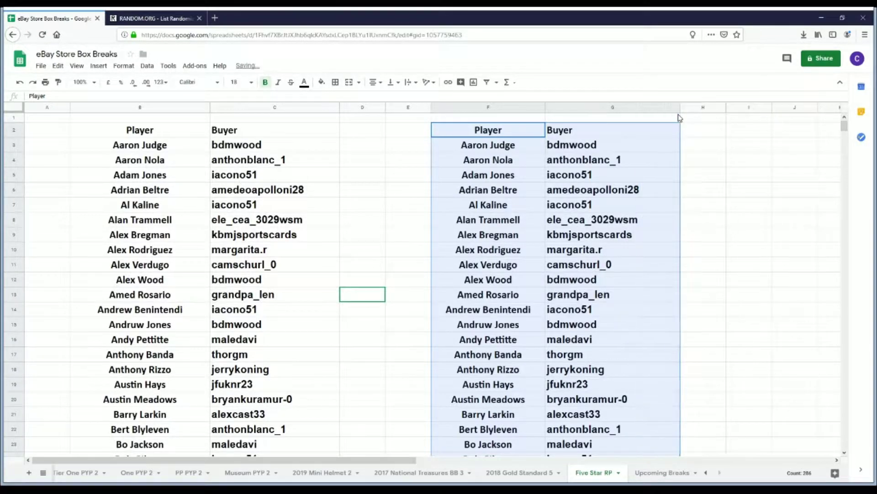
left_click_drag(545, 108, 570, 109)
- Select the copied list from F3 across to column G and down the rows
left_click(521, 150)
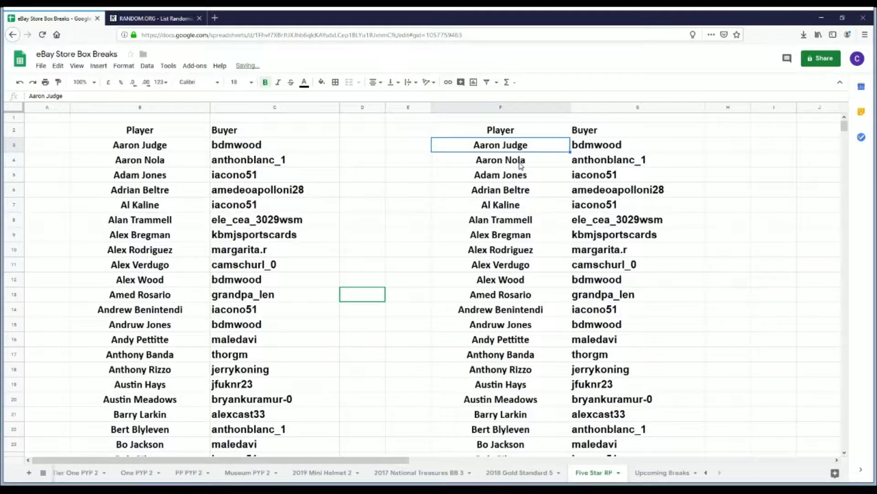
key("shift+Right")
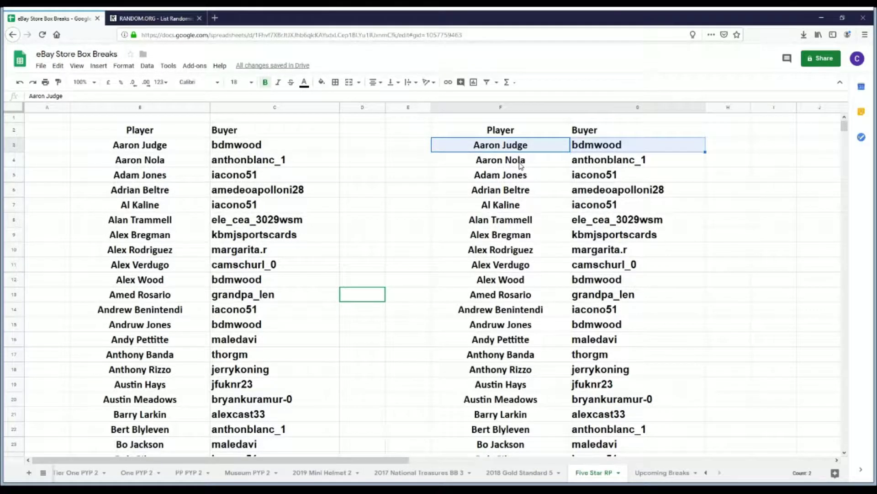
key("ctrl+shift+Down")
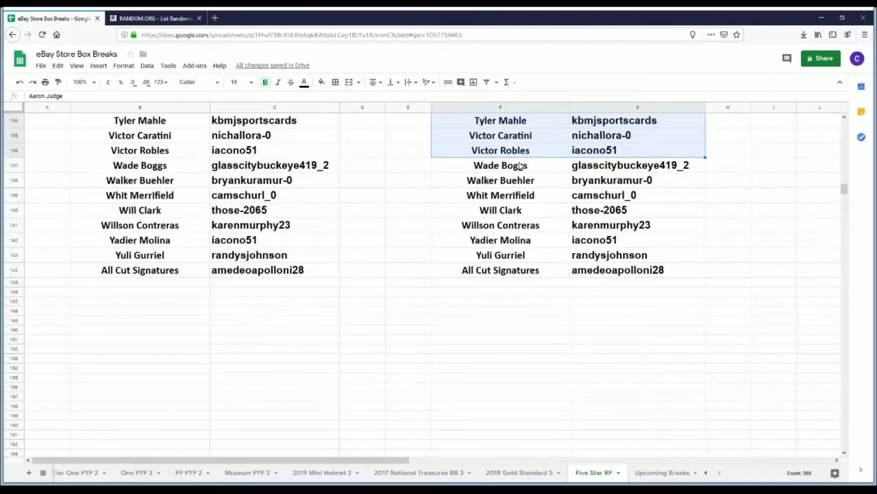
- Sort F3:G144 A→Z by column G, leaving the original B–C list unchanged
key("shift+Down")
key("shift+Down")
key("shift+Down")
key("shift+Down")
key("shift+Down")
key("shift+Down")
key("shift+Down")
key("shift+Down")
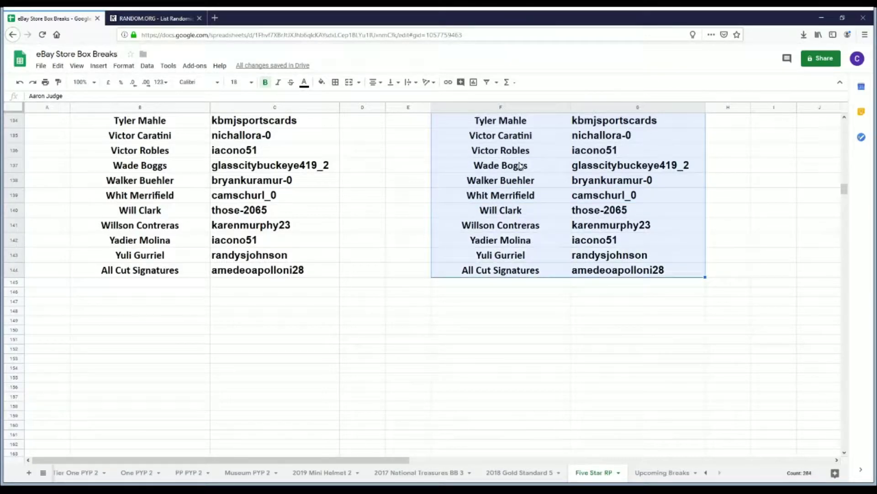
left_click(145, 66)
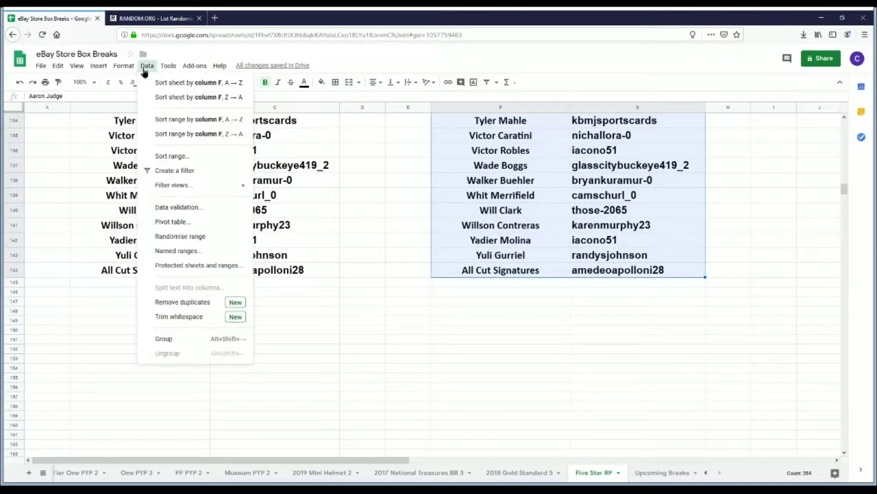
left_click(176, 157)
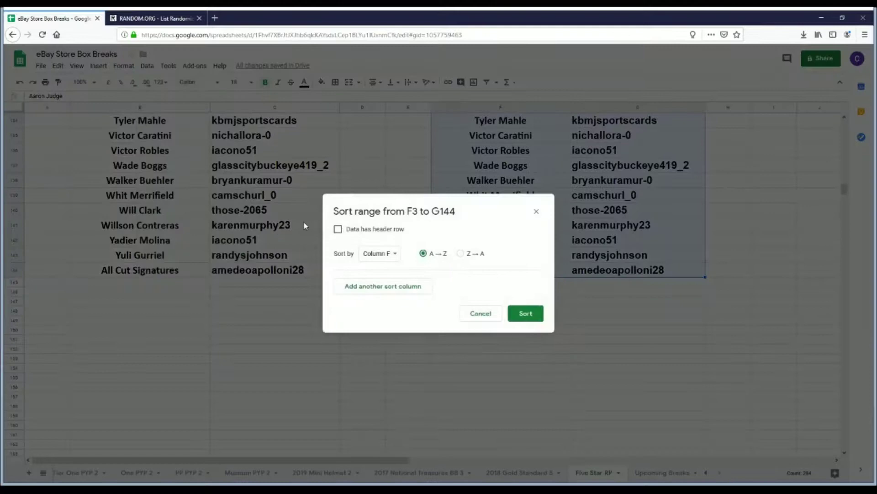
left_click(391, 264)
left_click(396, 268)
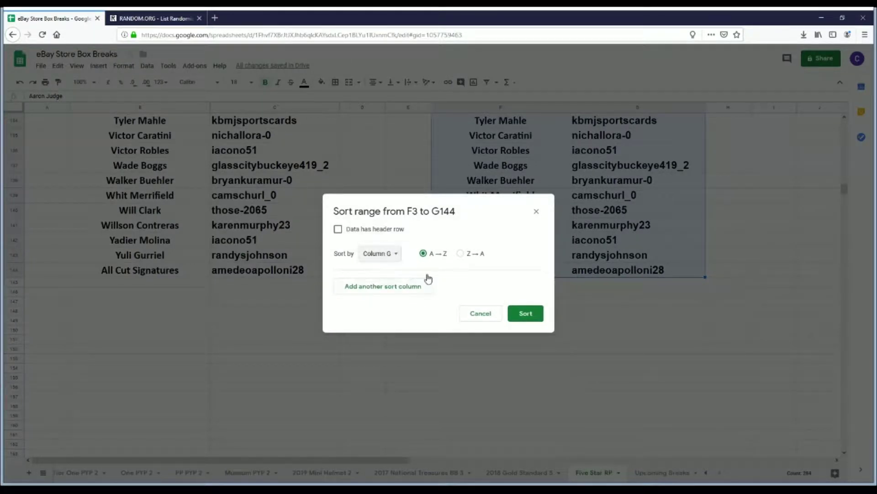
left_click(526, 313)
left_click(592, 302)
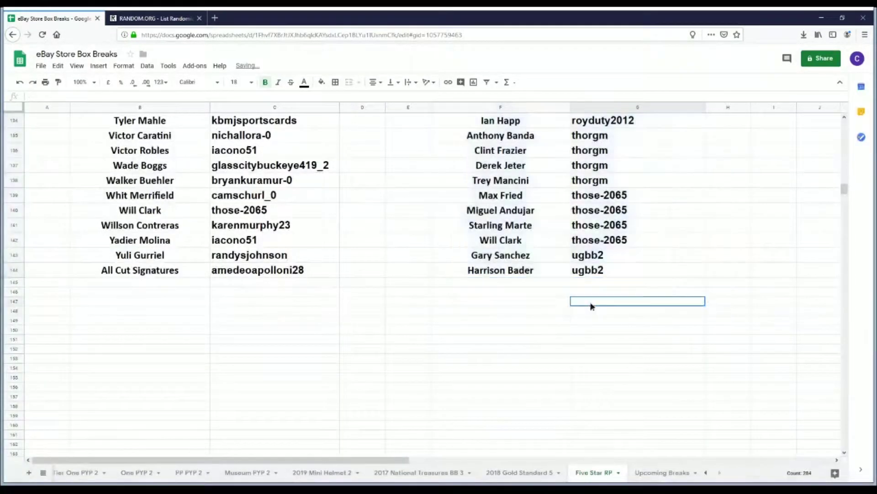
scroll(650, 306, "up", 1)
scroll(650, 305, "up", 20)
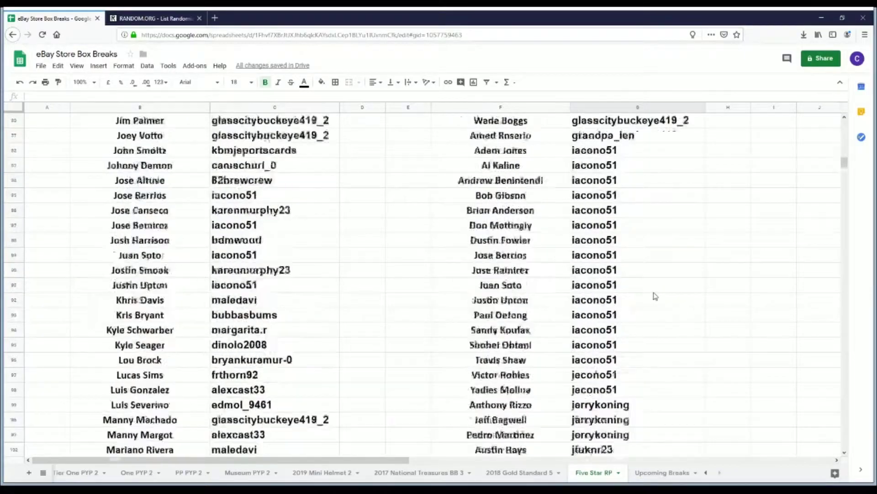
scroll(657, 294, "up", 17)
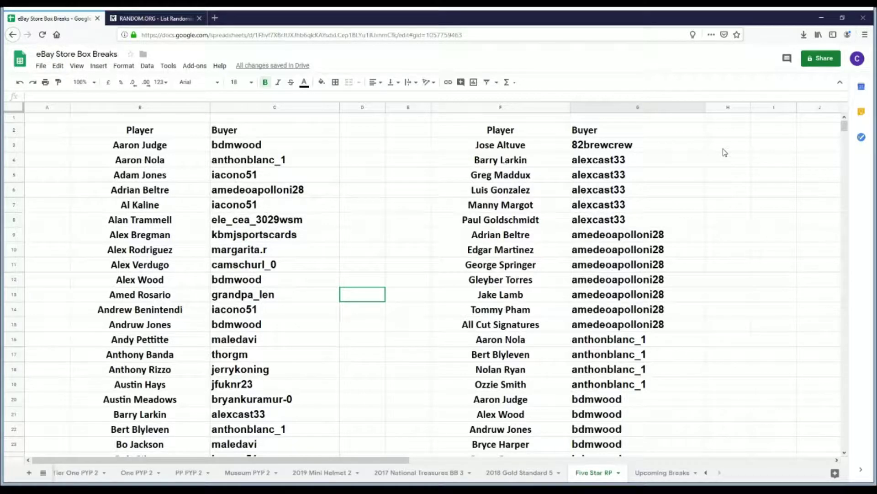
- Scroll down to rows 48–70, Don Mattingly through J.P. Crawford, with their buyers
scroll(705, 165, "down", 2)
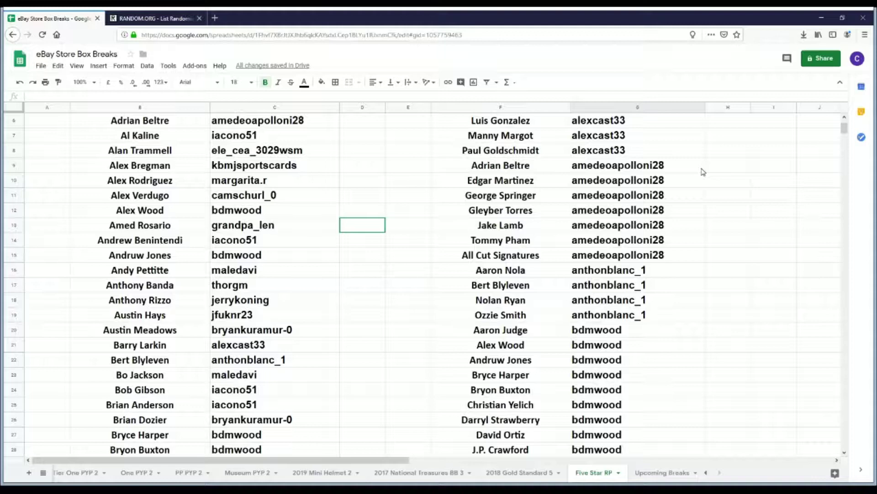
scroll(702, 171, "down", 4)
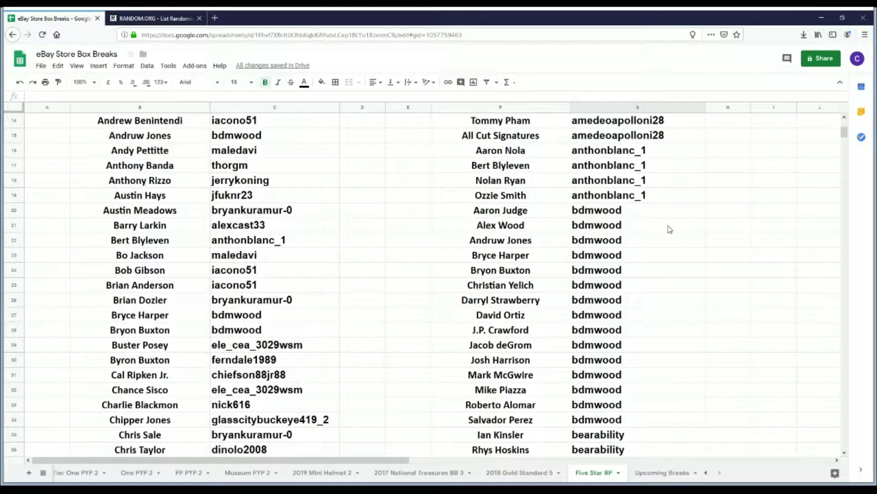
scroll(670, 229, "down", 2)
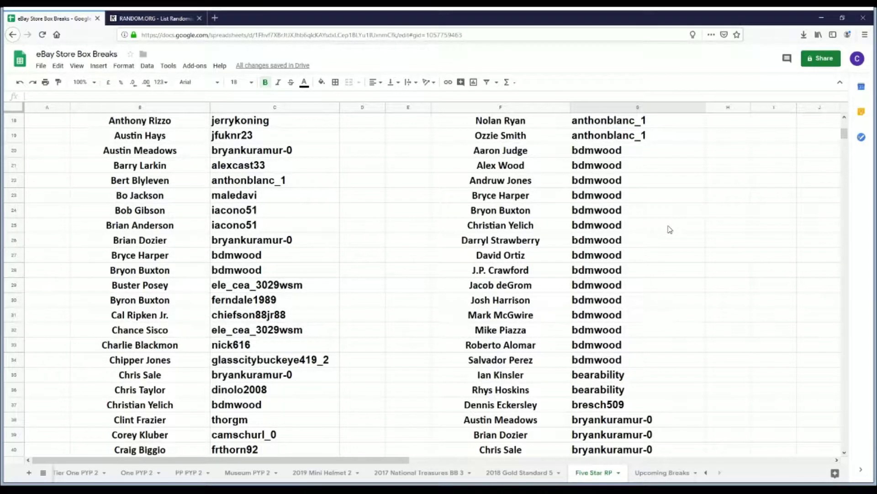
scroll(670, 230, "down", 5)
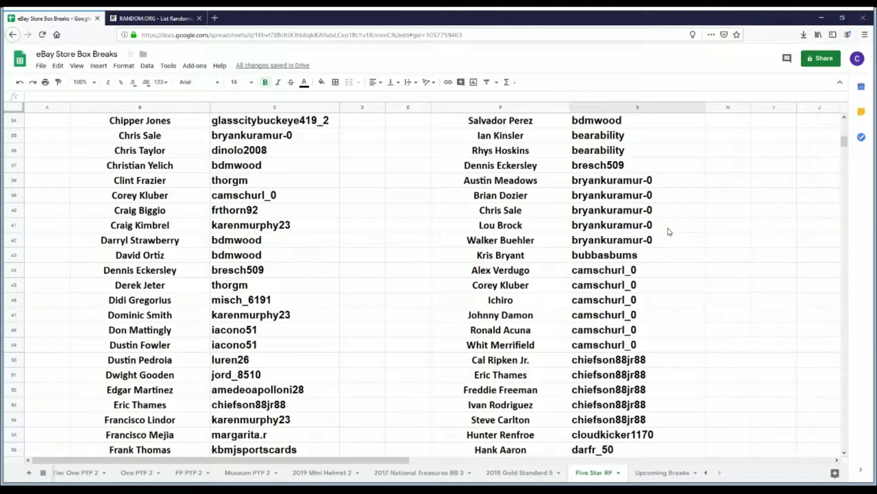
scroll(672, 233, "down", 2)
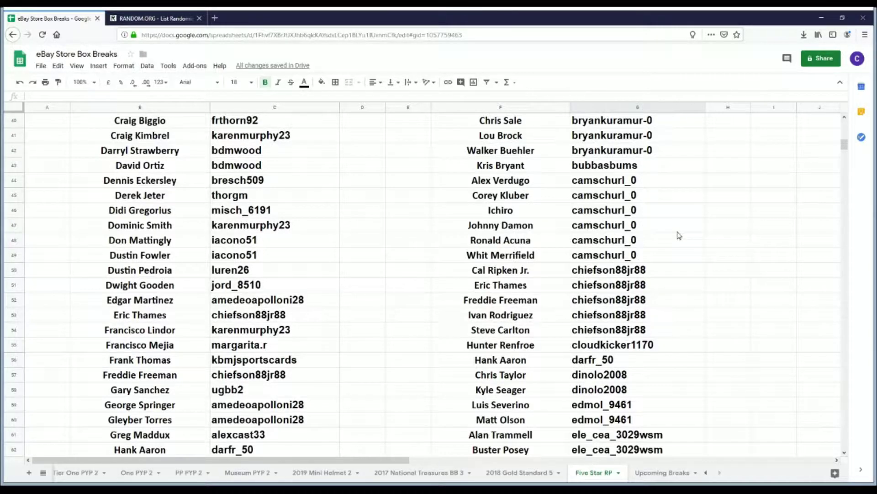
scroll(679, 235, "down", 3)
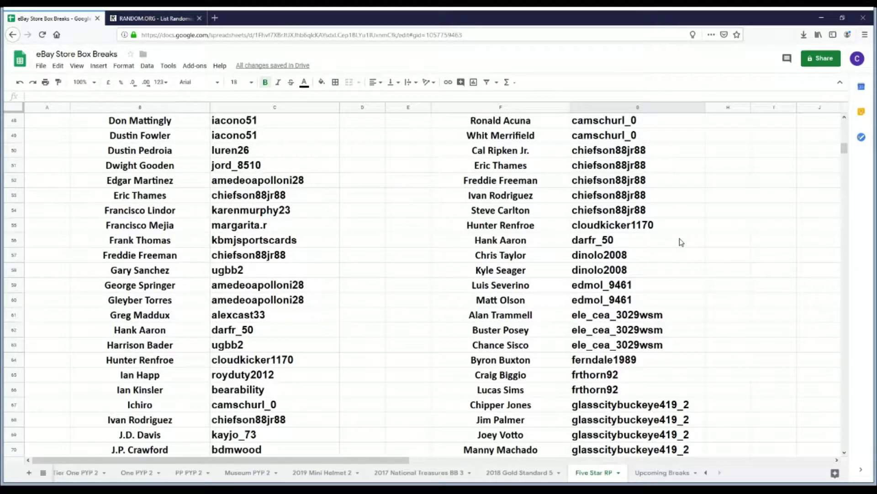
- Scroll further down to rows 92–114, Lou Brock through Rhys Hoskins, with their buyers
scroll(681, 242, "down", 2)
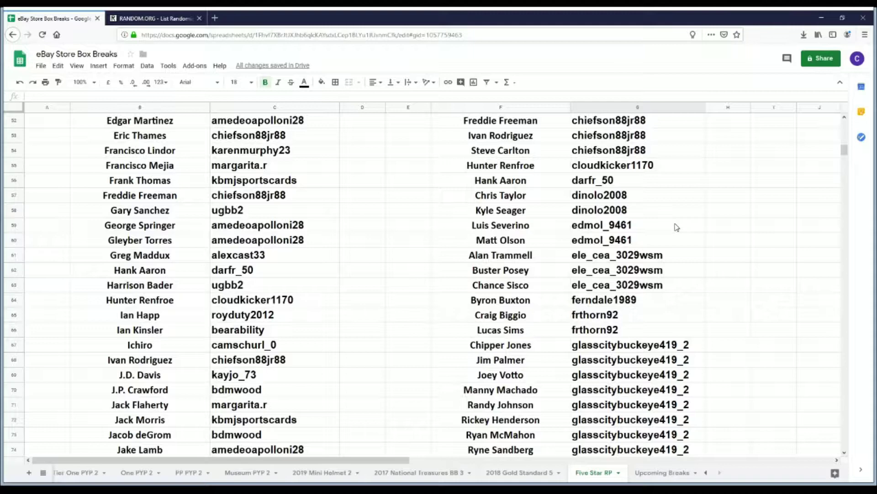
scroll(677, 227, "down", 2)
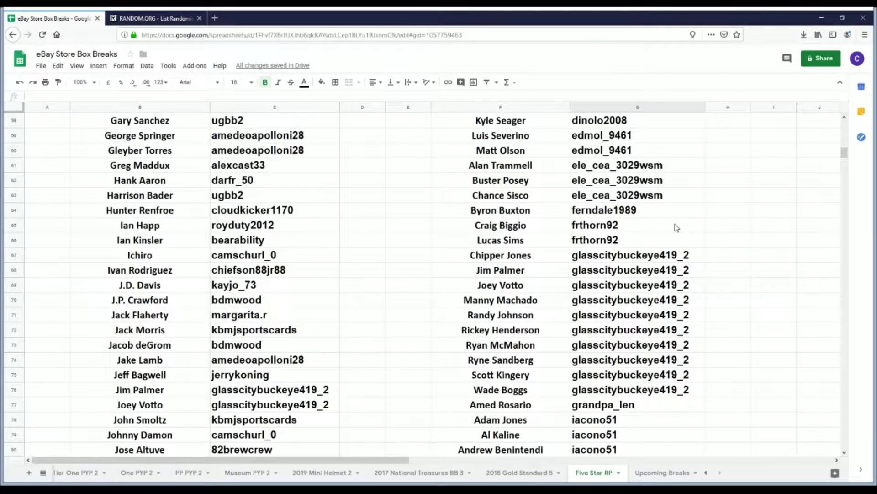
scroll(676, 228, "down", 1)
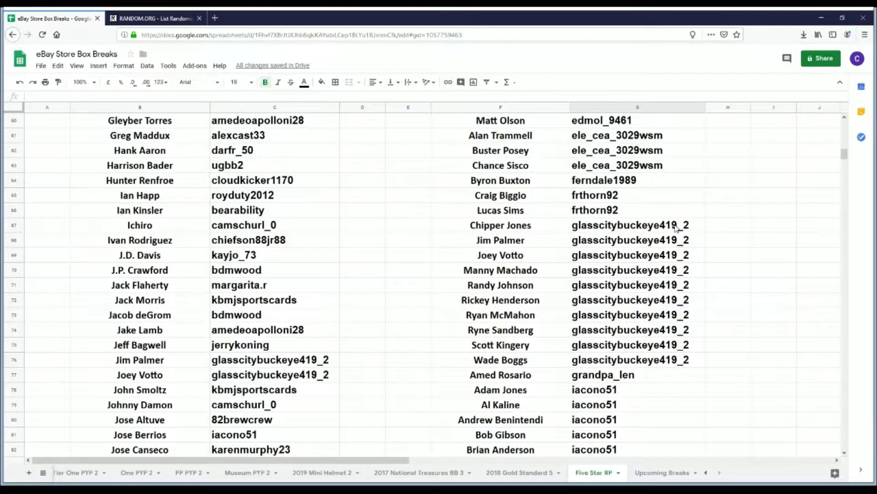
scroll(677, 227, "down", 2)
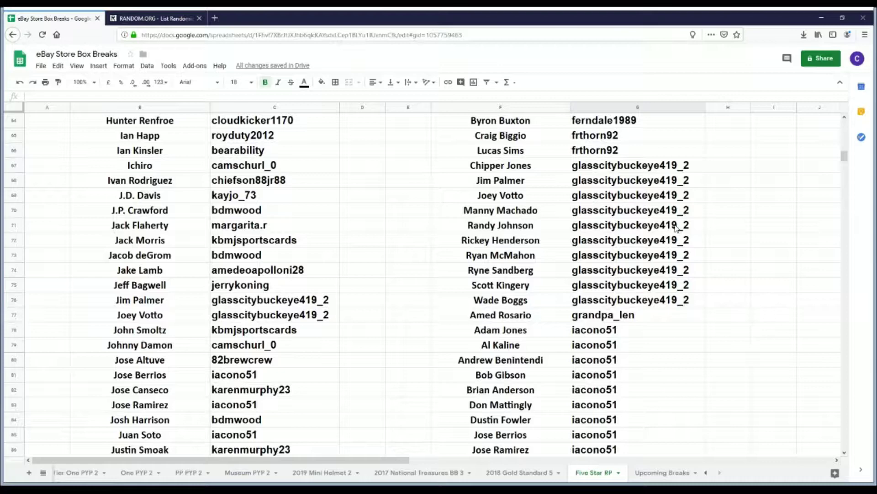
scroll(677, 228, "down", 1)
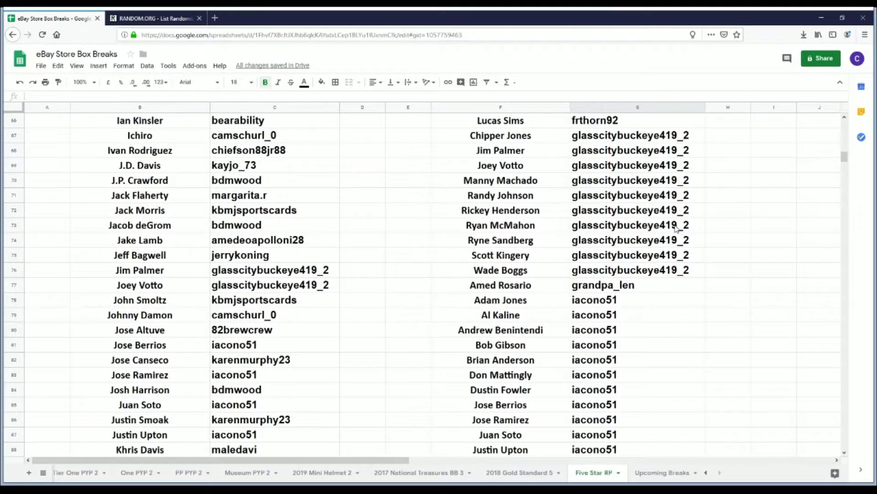
scroll(676, 228, "down", 2)
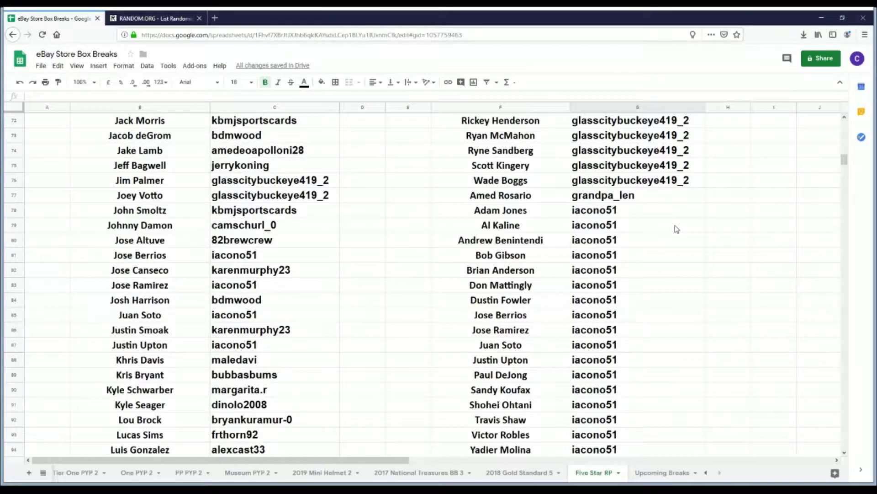
scroll(677, 229, "down", 1)
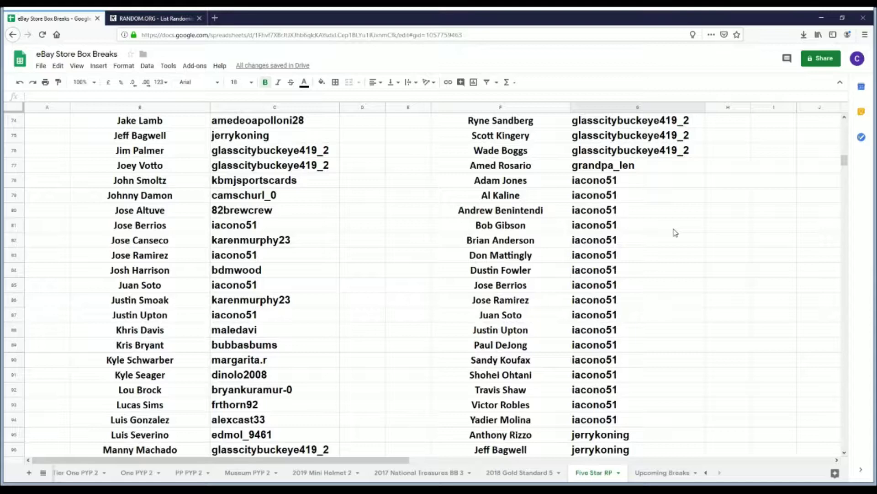
scroll(676, 233, "down", 6)
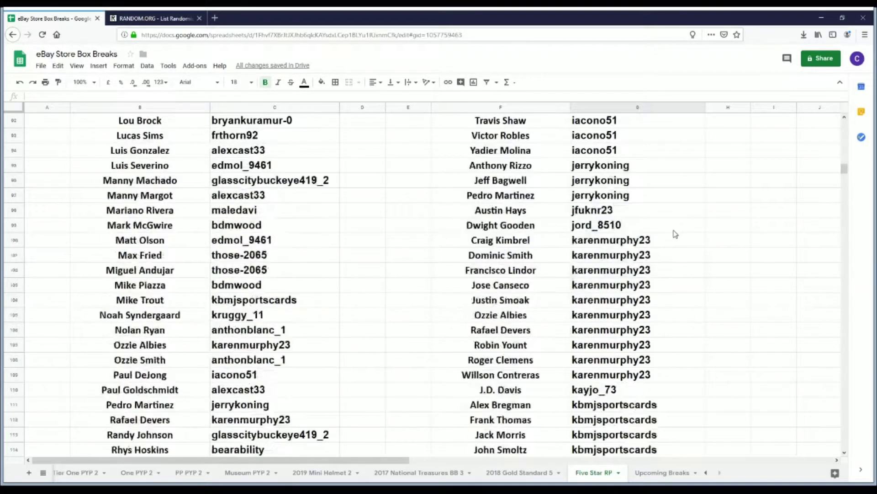
- Scroll past row 144 to the end of the list, where All Cut Signatures is last
scroll(676, 234, "down", 1)
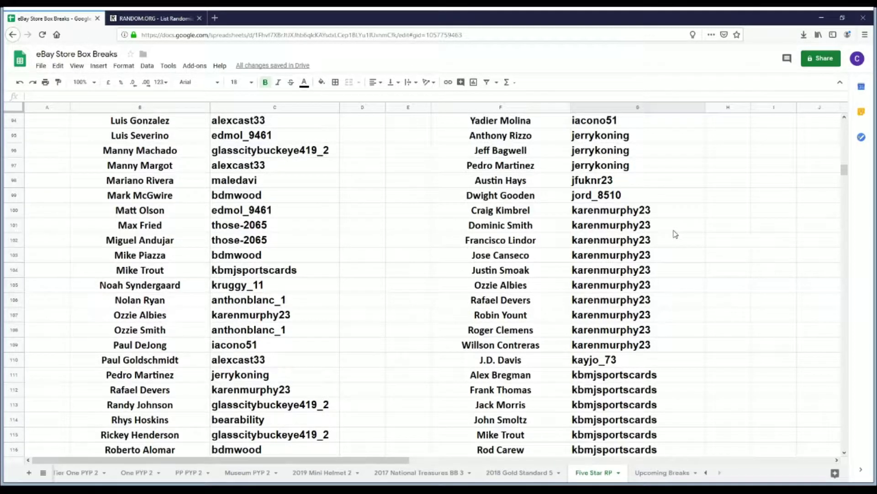
scroll(675, 234, "down", 5)
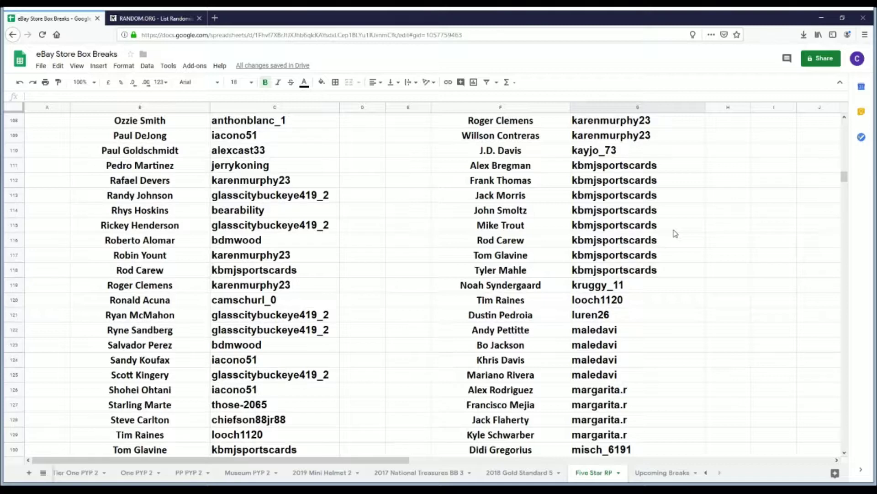
scroll(676, 233, "down", 3)
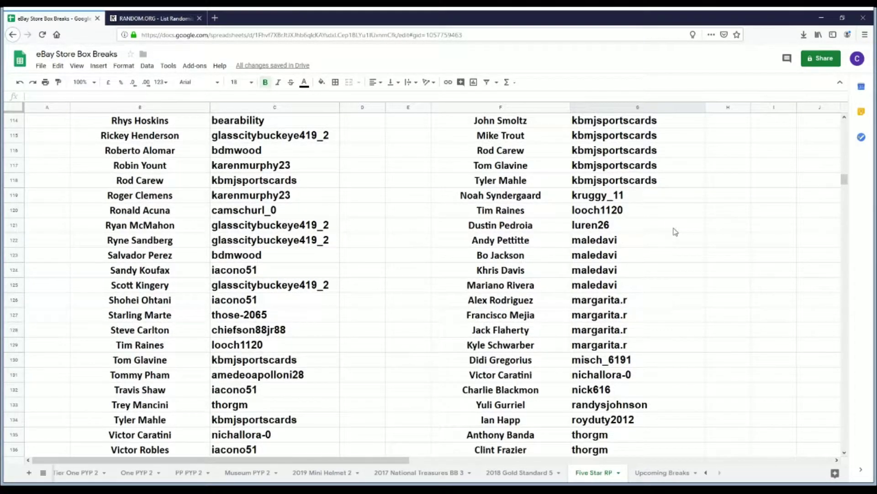
scroll(677, 233, "down", 3)
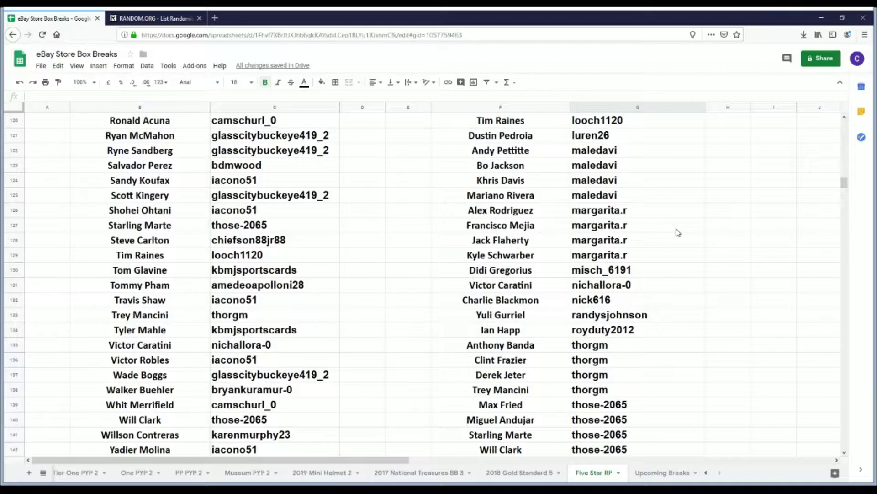
scroll(679, 233, "down", 2)
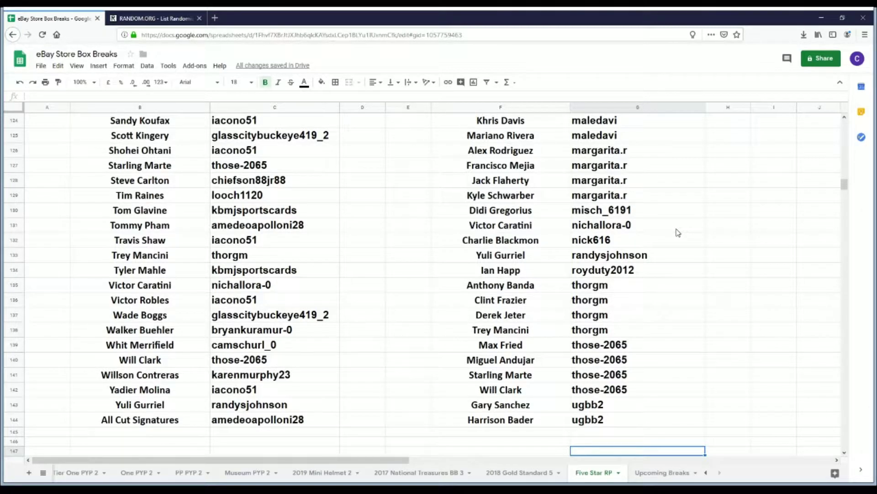
scroll(678, 232, "down", 2)
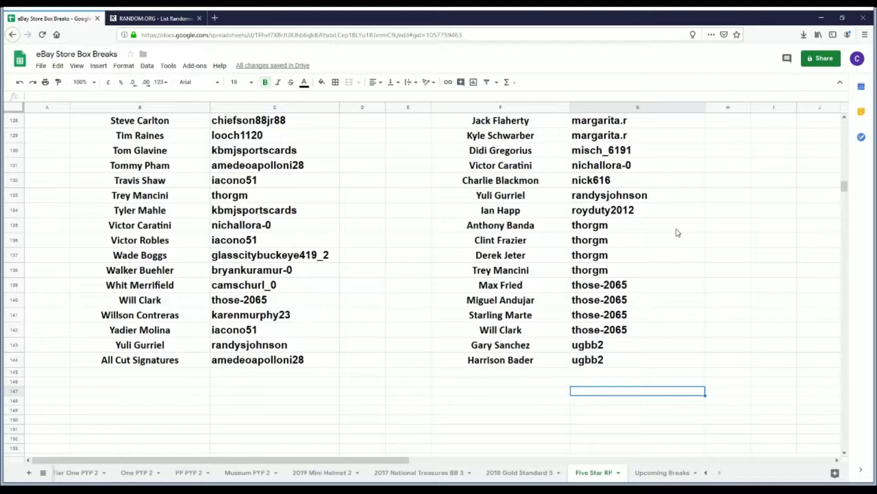
- Scroll to the bottom of the player and buyer columns in the Five Star RP sheet
scroll(678, 232, "down", 2)
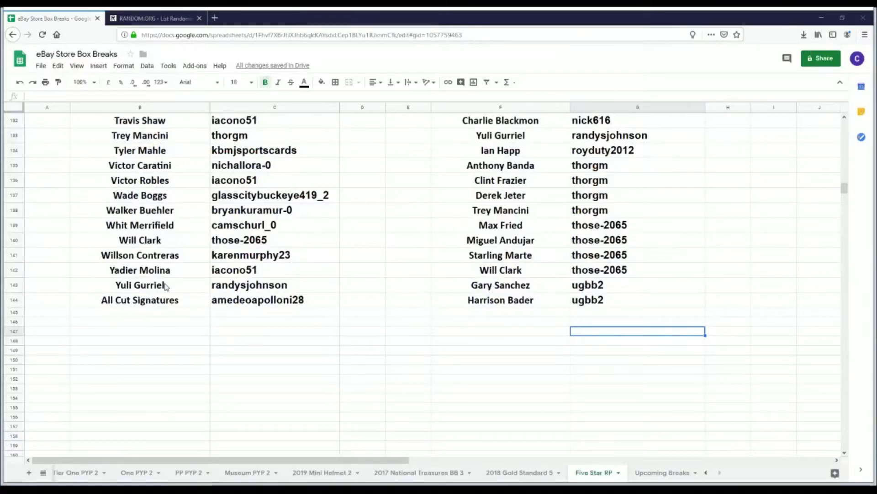
- Select Yuli Gurriel in B143 to find its buyer, then scroll back up to about row 10
left_click(166, 287)
scroll(166, 287, "up", 10)
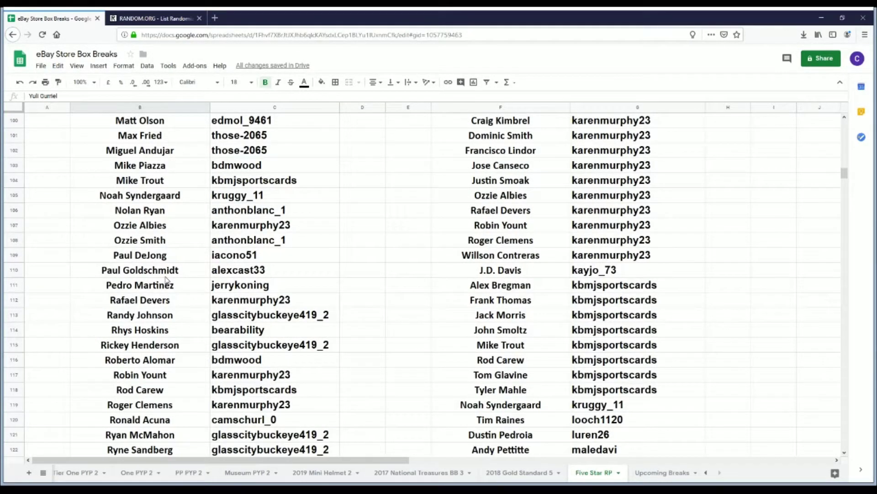
scroll(167, 279, "up", 12)
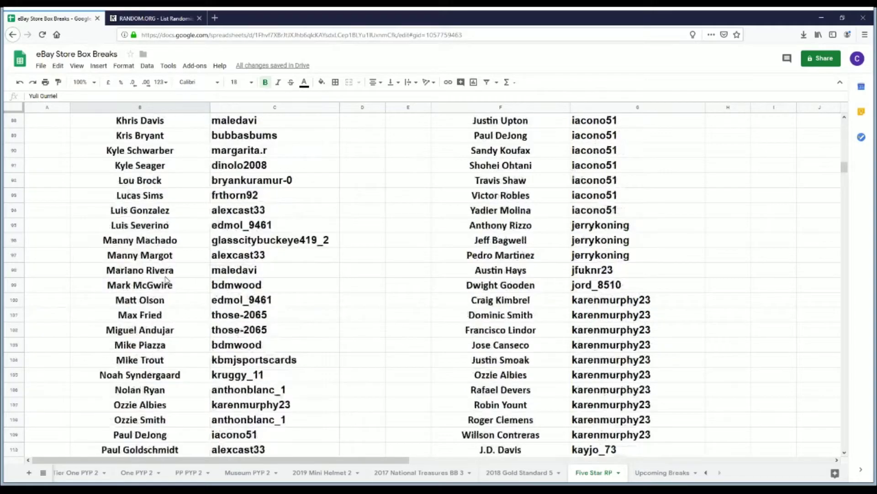
scroll(166, 278, "up", 8)
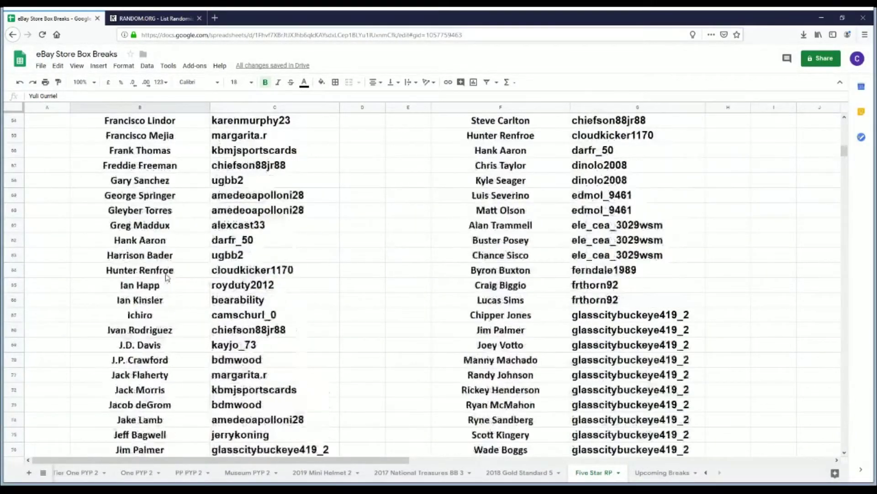
scroll(167, 277, "up", 3)
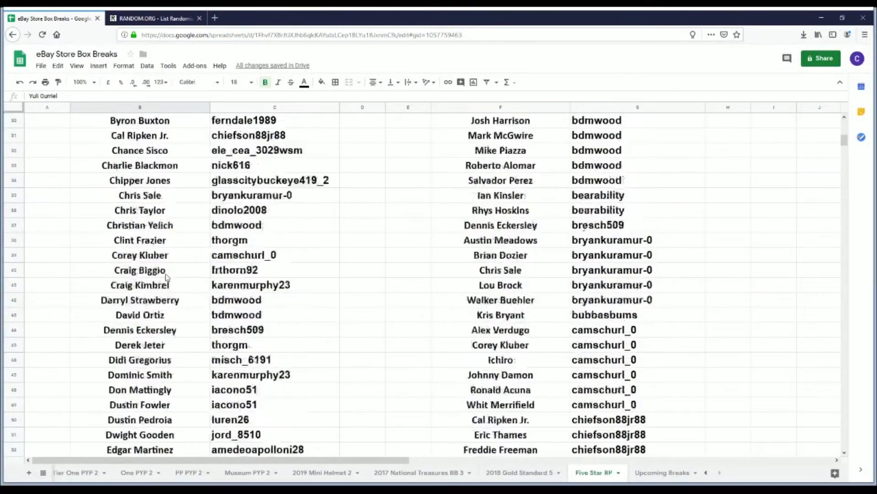
scroll(167, 277, "up", 4)
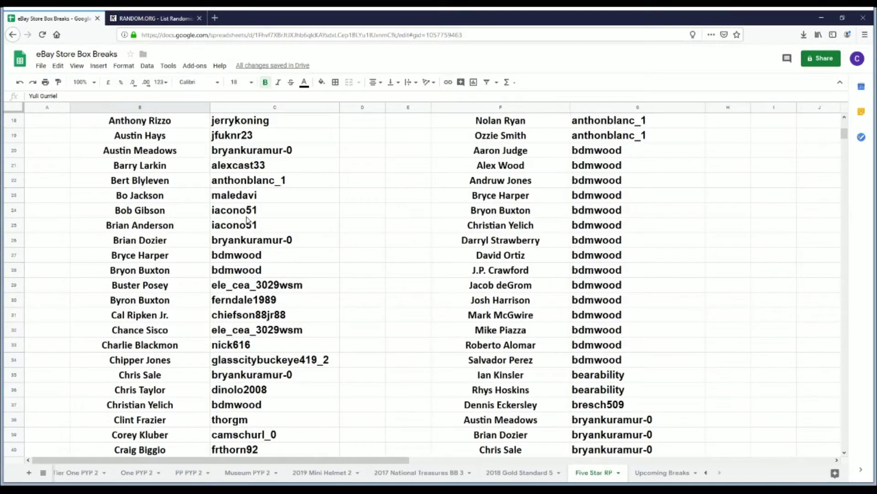
scroll(247, 221, "up", 3)
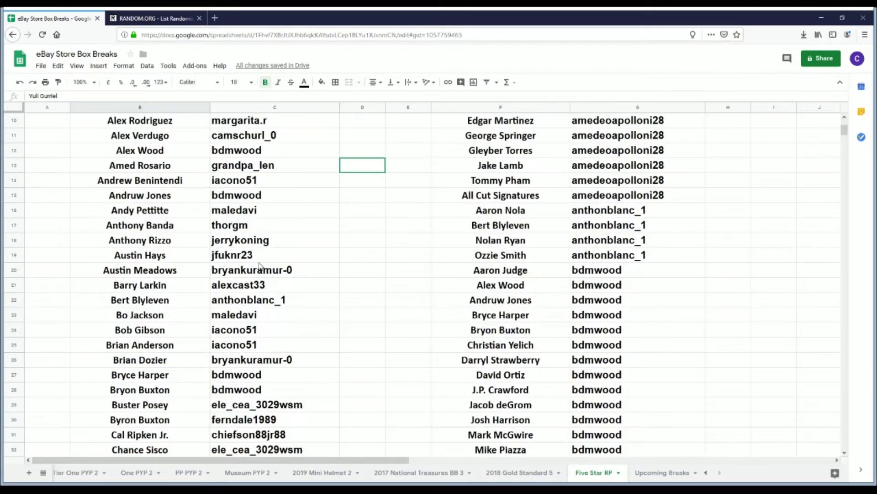